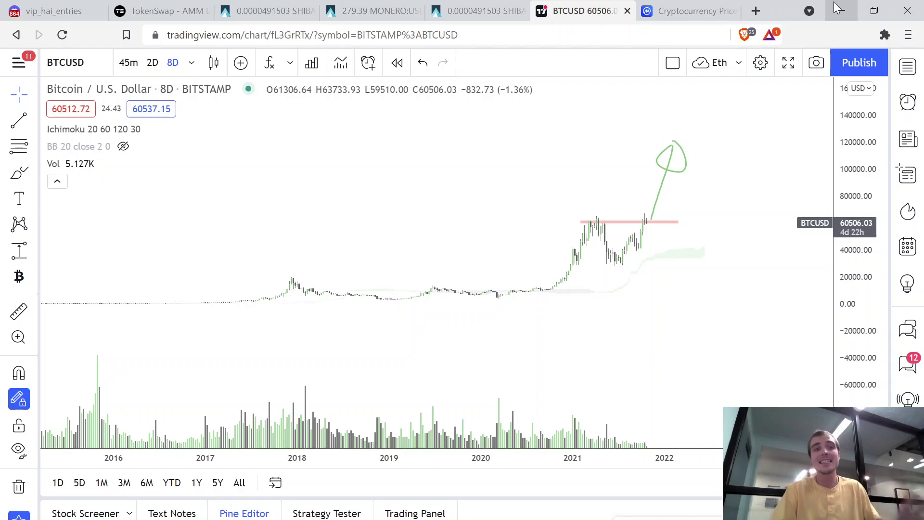
Switch to the freehand brush drawing tool on the BTCUSD chart.
left_click(19, 173)
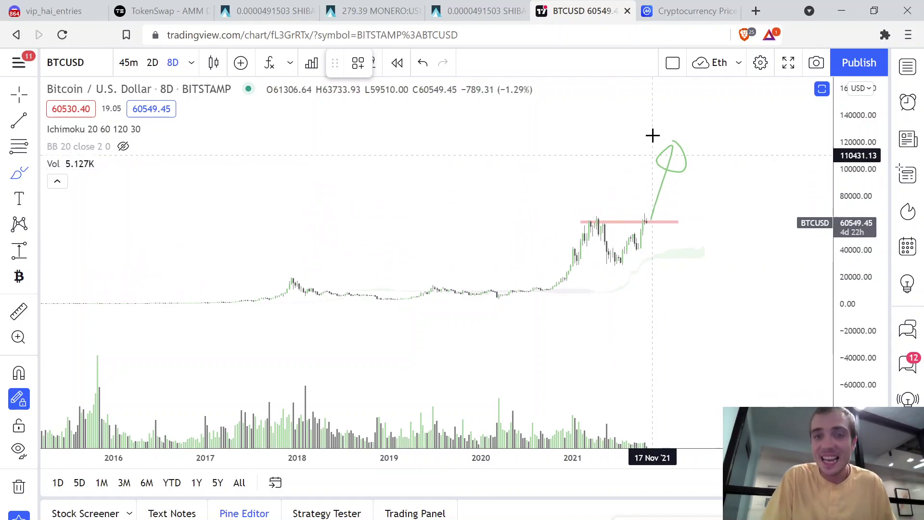
Split the window into two stacked chart panes and make the Apple pane active.
left_click(672, 63)
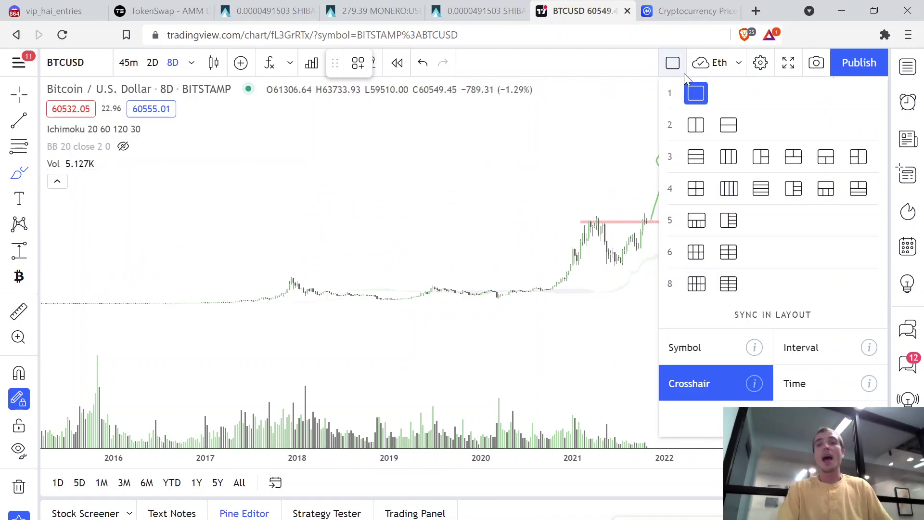
left_click(728, 125)
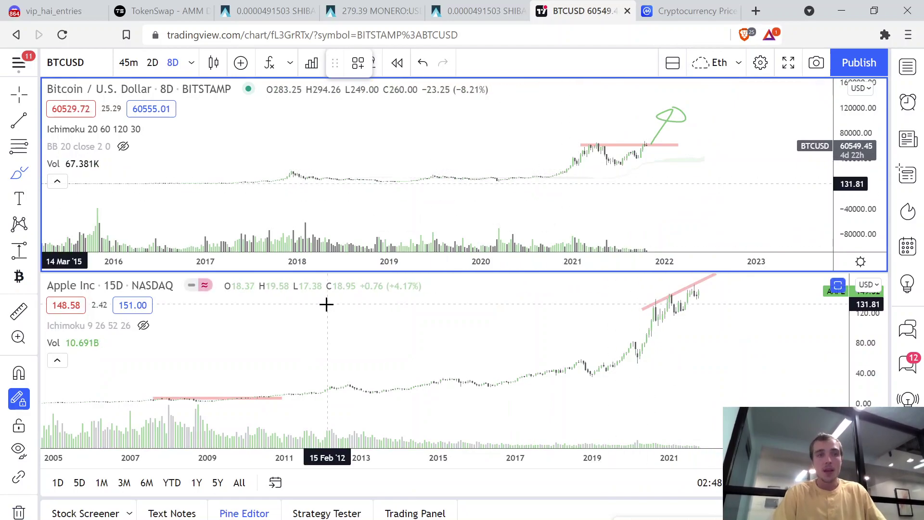
left_click(708, 279)
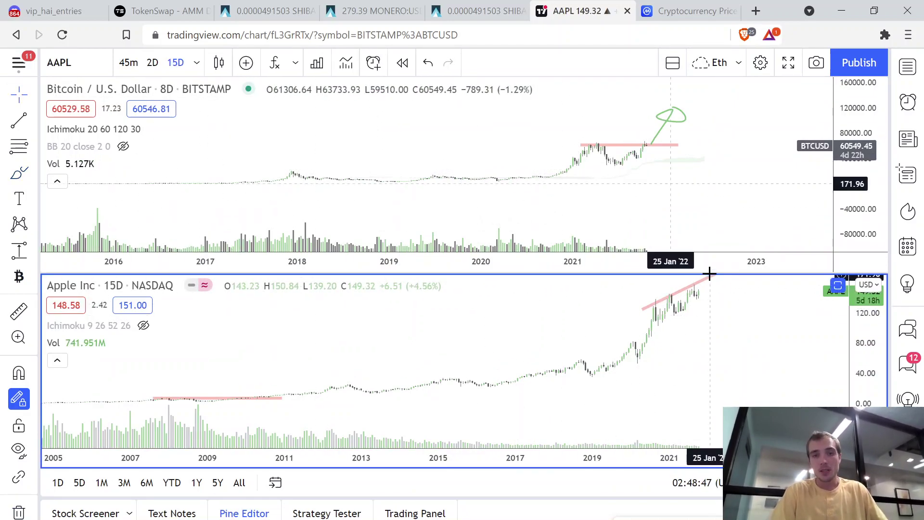
Pan the Apple chart to 1995–2011 and compress its price range to about −2–8.
left_click_drag(330, 361, 845, 351)
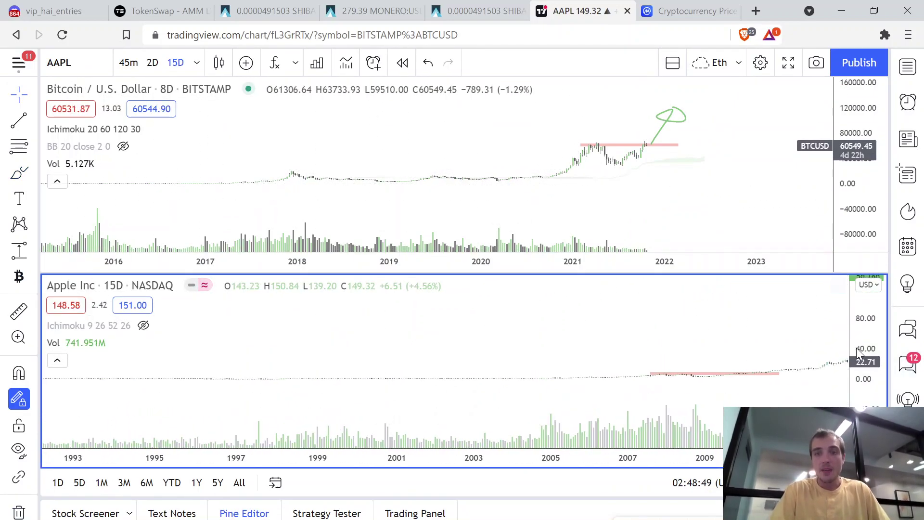
left_click_drag(584, 346, 845, 288)
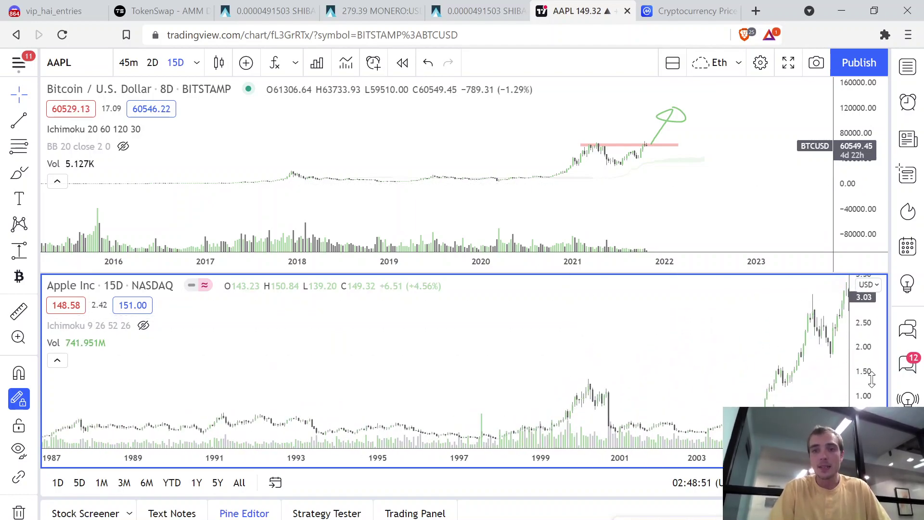
left_click_drag(872, 380, 854, 400)
left_click_drag(533, 319, 291, 334)
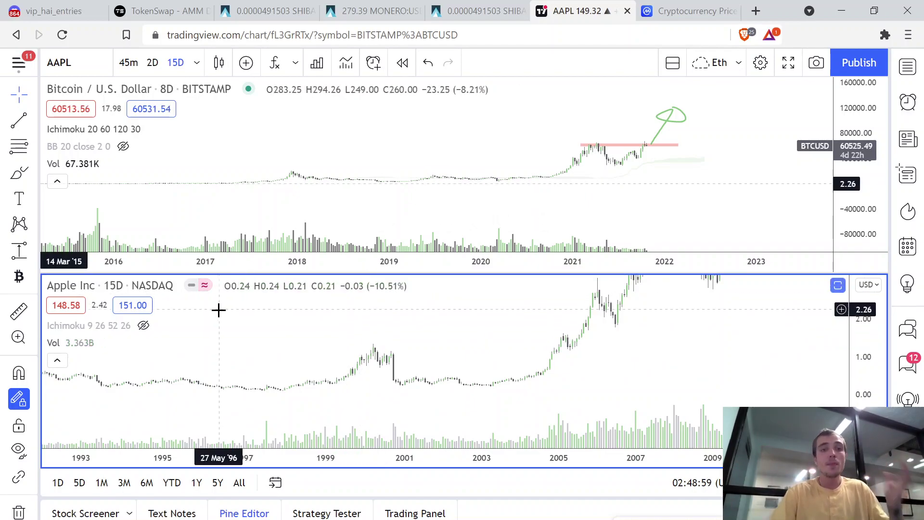
left_click_drag(328, 385, 290, 388)
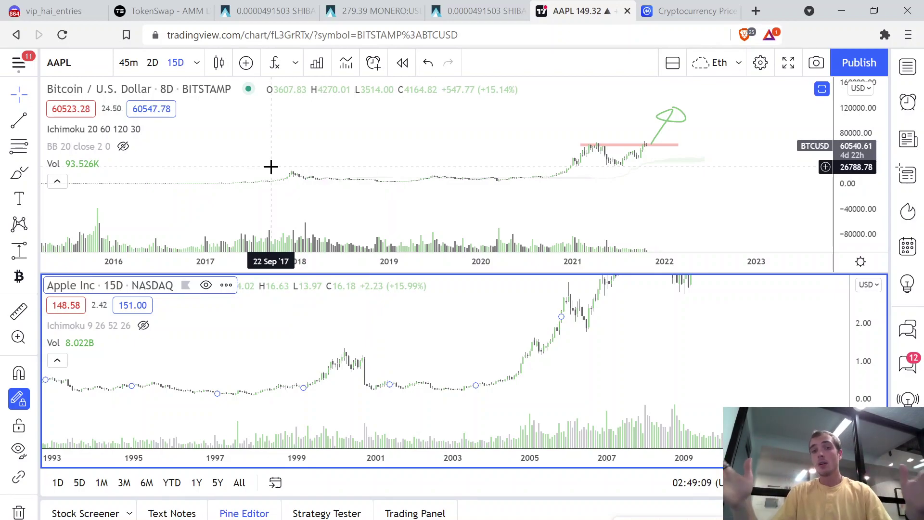
left_click_drag(426, 341, 464, 350)
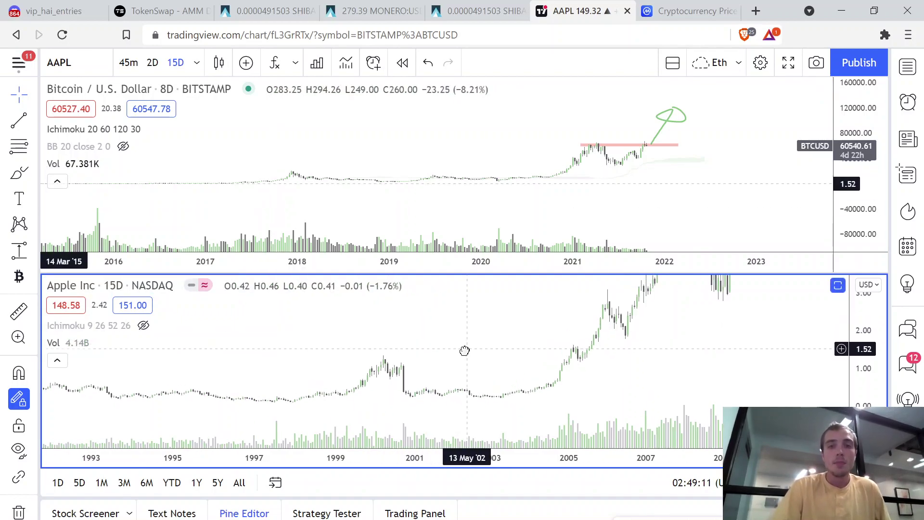
left_click_drag(873, 346, 873, 385)
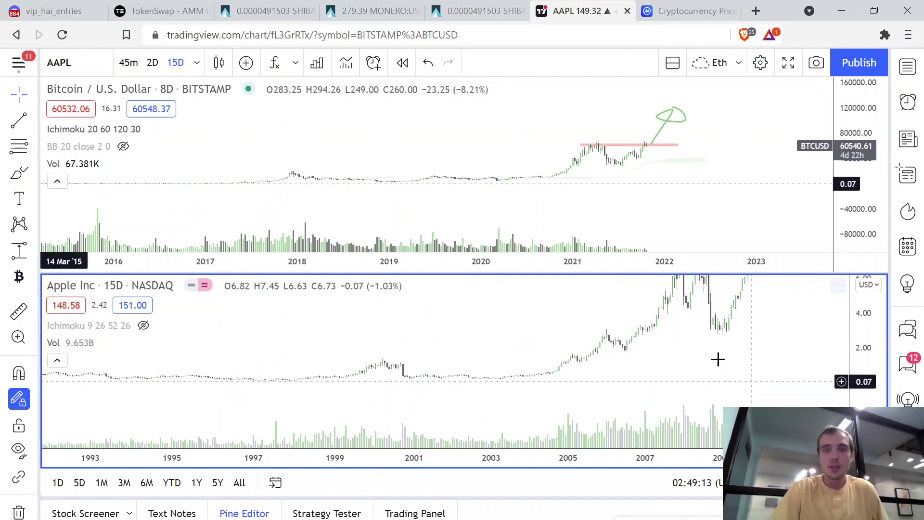
left_click_drag(718, 359, 608, 394)
left_click_drag(864, 342, 864, 383)
left_click_drag(598, 355, 604, 357)
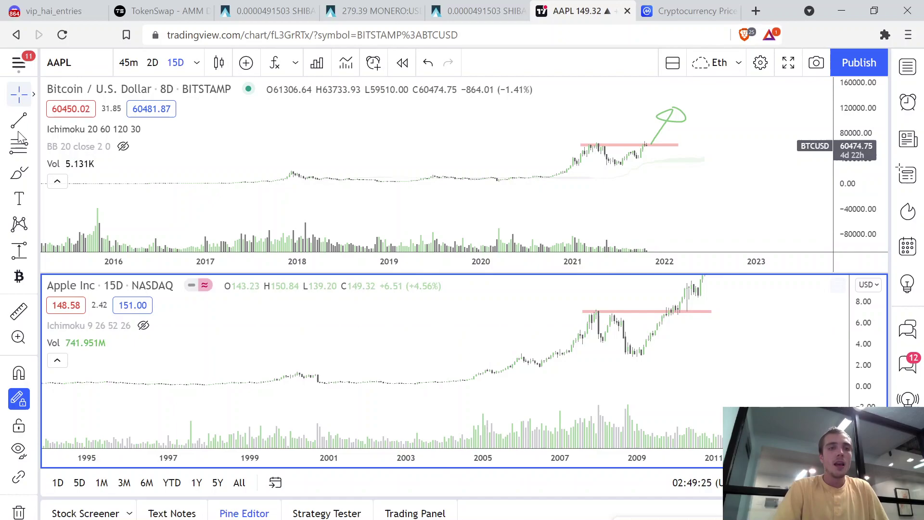
left_click(19, 172)
mouse_move(303, 146)
left_mouse_down()
mouse_move(268, 183)
mouse_move(336, 202)
mouse_move(347, 167)
left_mouse_up()
key("Delete")
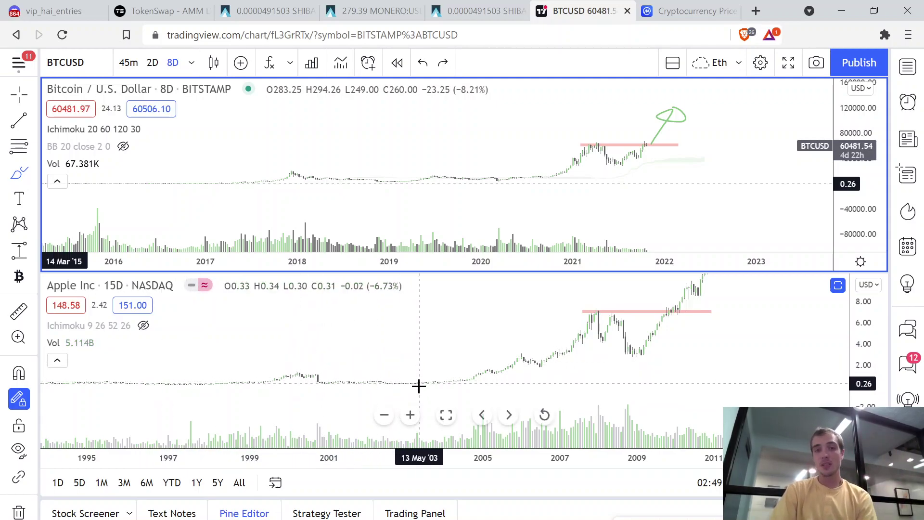
mouse_move(410, 370)
left_mouse_down()
mouse_move(357, 359)
mouse_move(177, 359)
mouse_move(240, 413)
left_mouse_up()
key("ctrl+z")
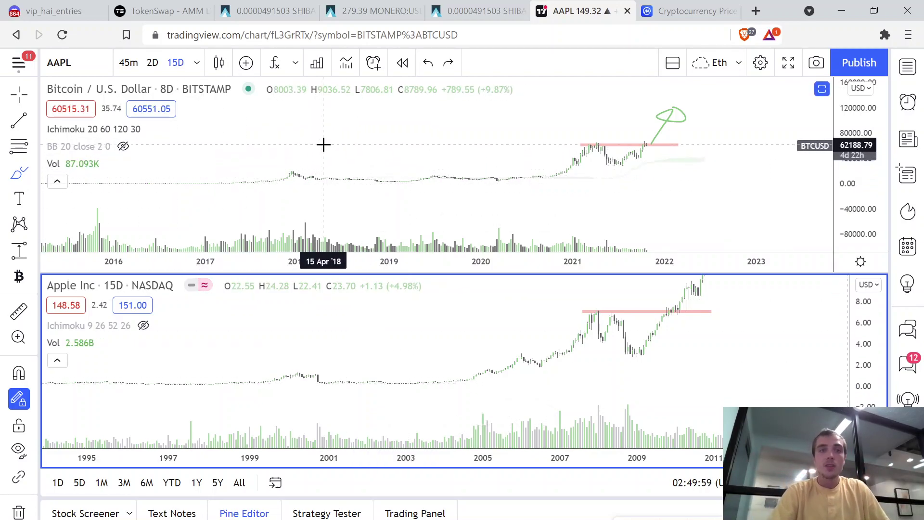
mouse_move(324, 144)
left_mouse_down()
mouse_move(252, 219)
mouse_move(319, 144)
left_mouse_up()
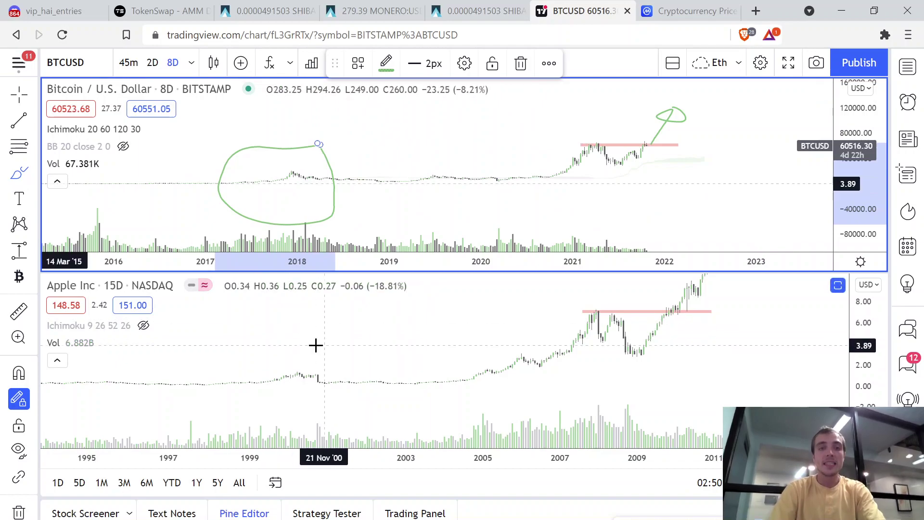
mouse_move(316, 345)
left_mouse_down()
mouse_move(336, 391)
mouse_move(314, 351)
left_mouse_up()
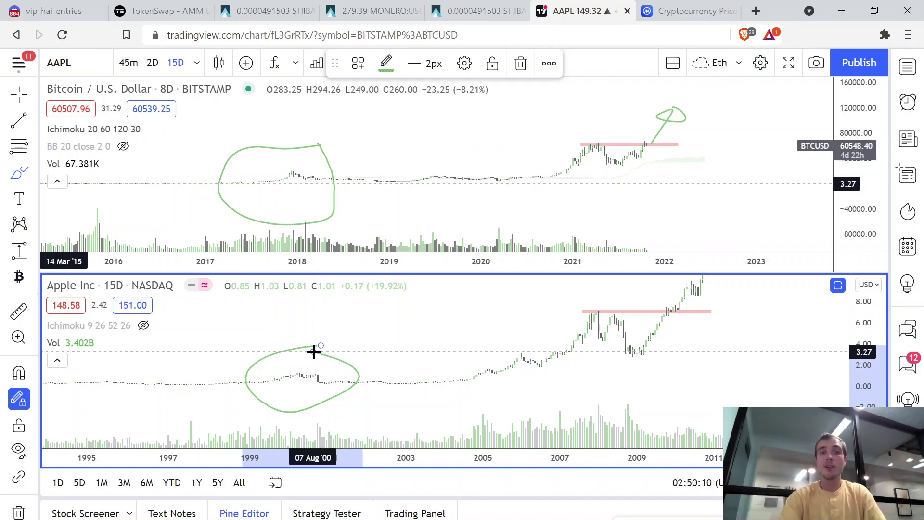
left_click_drag(314, 352, 314, 352)
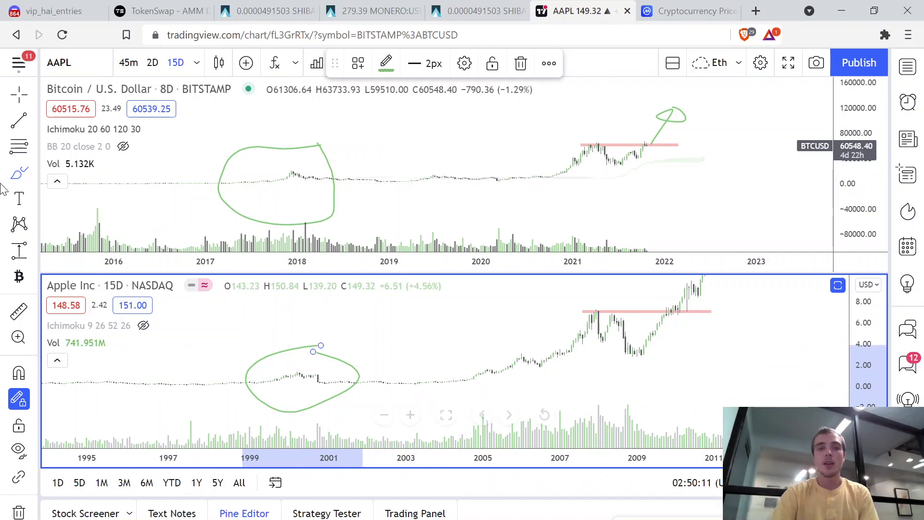
left_click(19, 94)
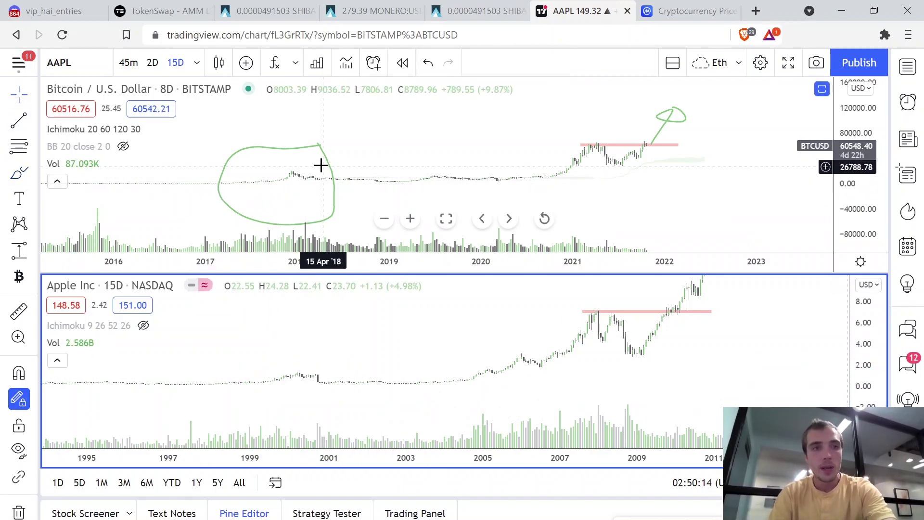
left_click(321, 164)
key("Delete")
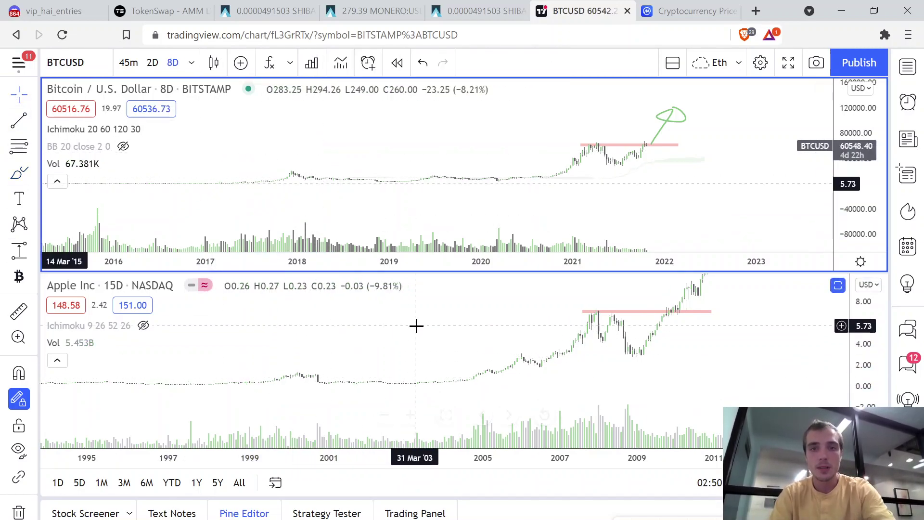
left_click(416, 326)
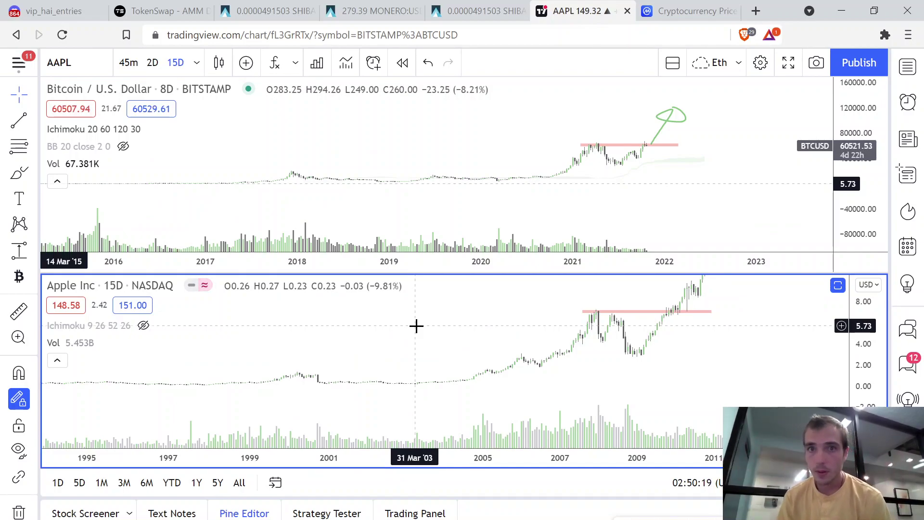
left_click(20, 173)
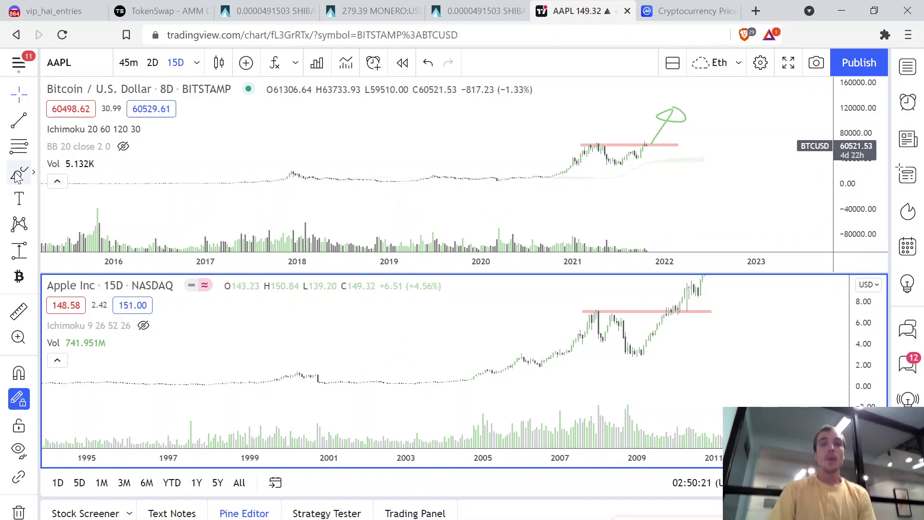
mouse_move(600, 136)
left_mouse_down()
mouse_move(590, 154)
mouse_move(619, 169)
mouse_move(625, 158)
left_mouse_up()
key("ctrl+z")
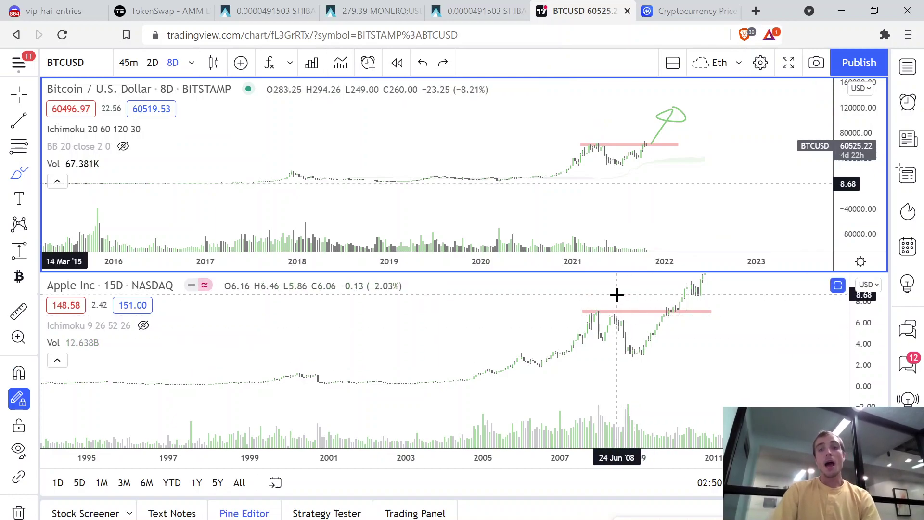
mouse_move(613, 296)
left_mouse_down()
mouse_move(579, 310)
mouse_move(606, 367)
mouse_move(651, 342)
mouse_move(607, 298)
left_mouse_up()
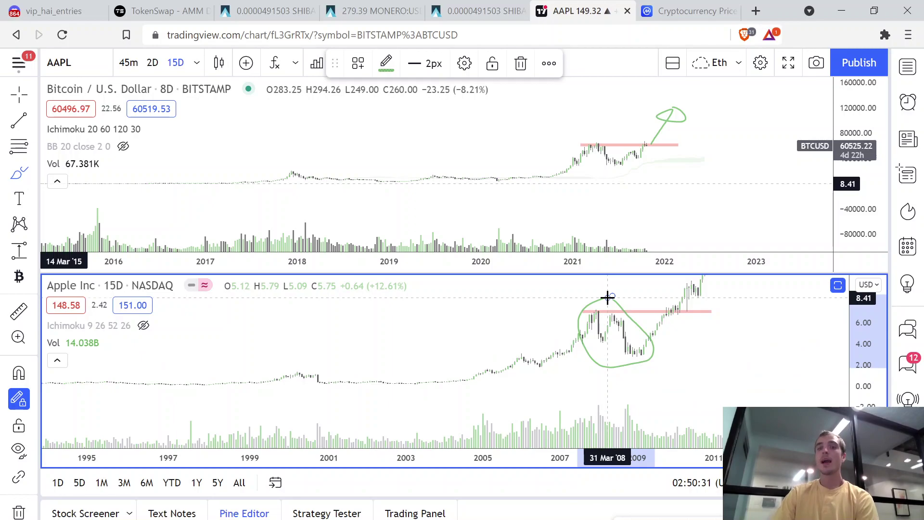
key("ctrl+z")
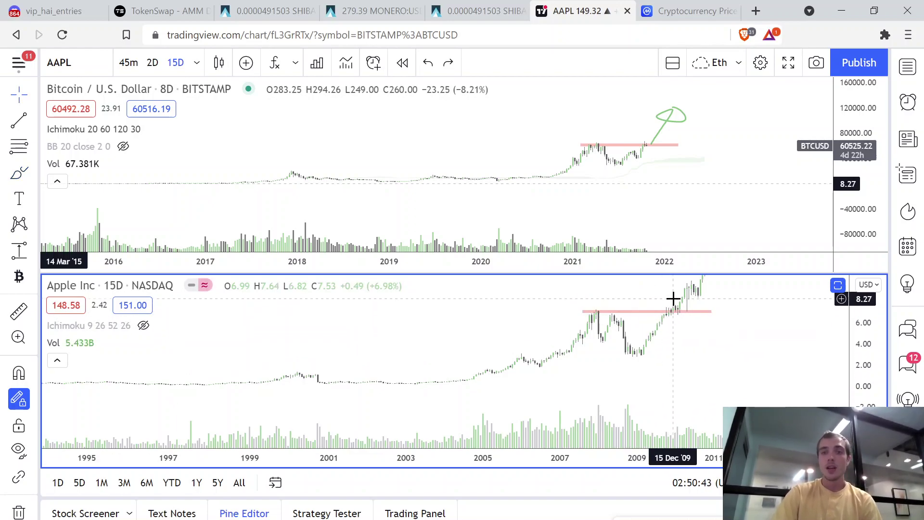
Pan the Apple chart past 2011 and move it into the top pane.
left_click_drag(674, 299, 647, 339)
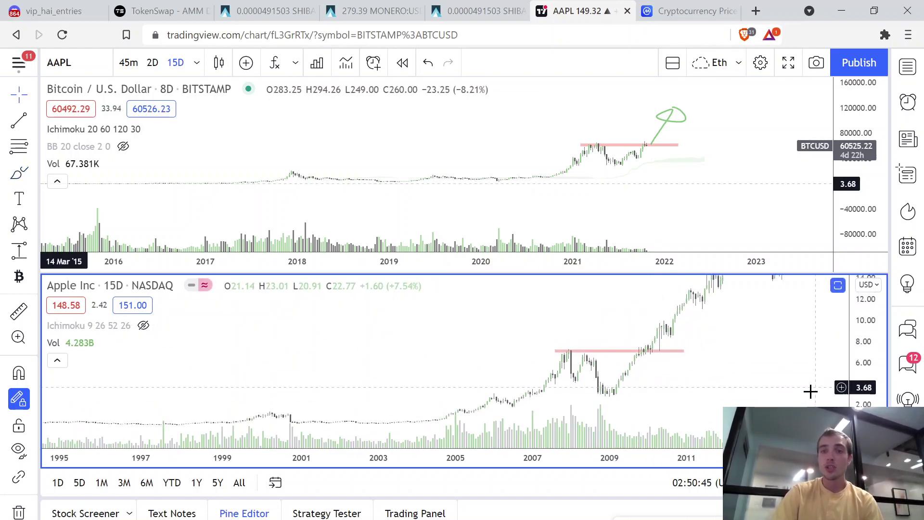
right_click(814, 380)
mouse_move(763, 301)
left_click(648, 308)
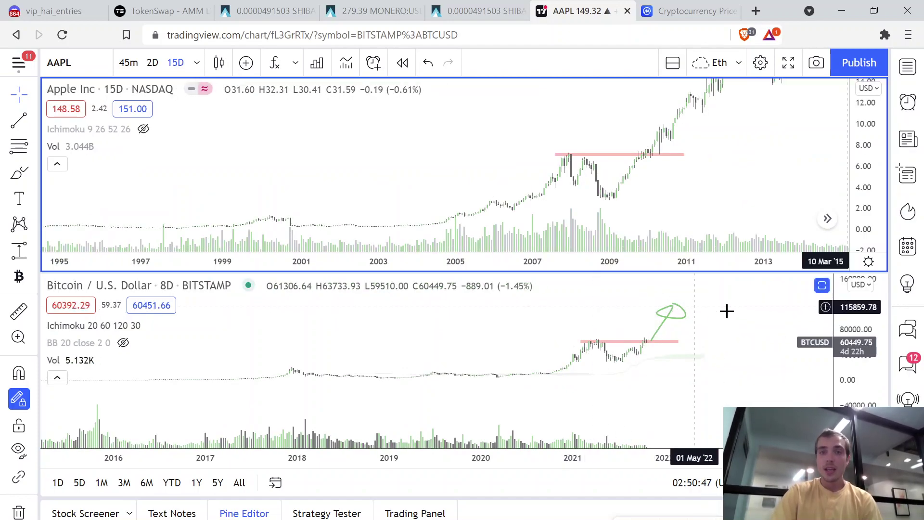
Undo the pane swap, re-pan the Apple chart, and deselect Bitcoin's green drawing.
key("ctrl+z")
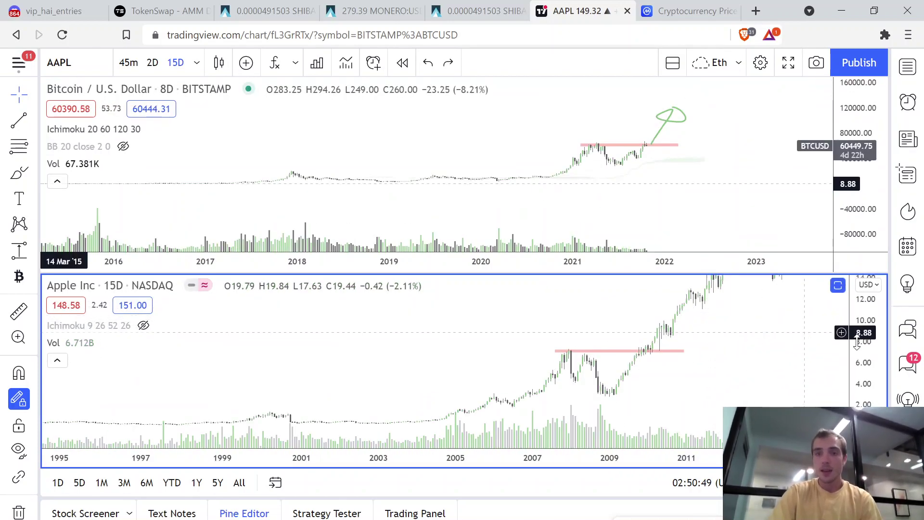
mouse_move(722, 311)
left_mouse_down()
mouse_move(622, 341)
mouse_move(567, 377)
mouse_move(511, 396)
mouse_move(602, 323)
mouse_move(680, 301)
left_mouse_up()
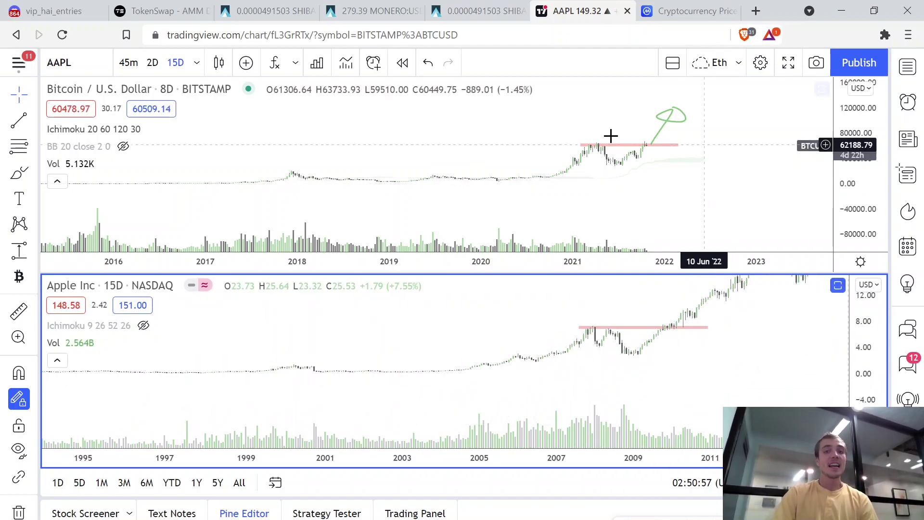
left_click(665, 123)
left_click(625, 109)
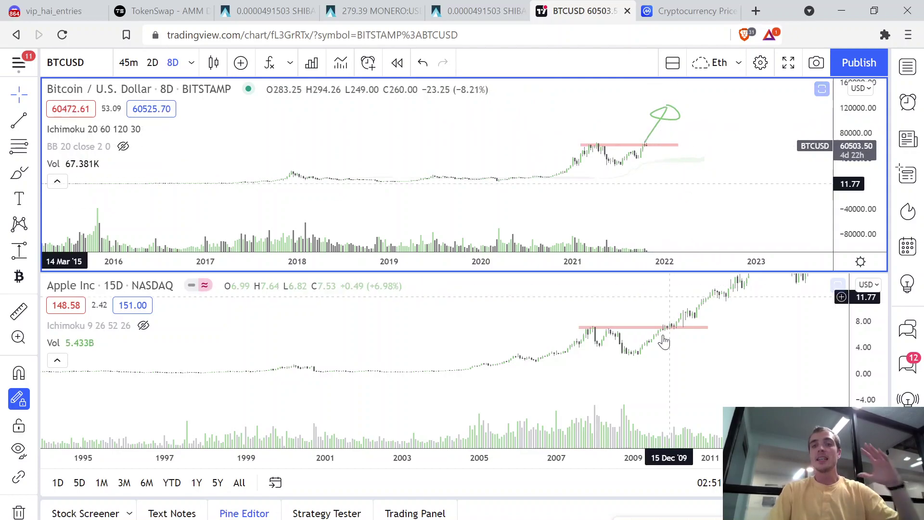
Add a '7$' text label beside the breakout line on the Apple 15D chart.
left_click(18, 198)
left_click(712, 321)
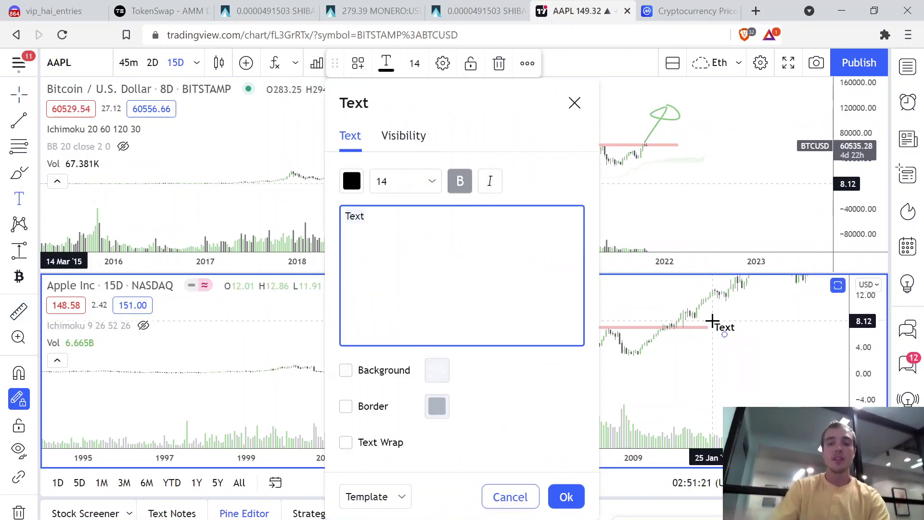
type("7$")
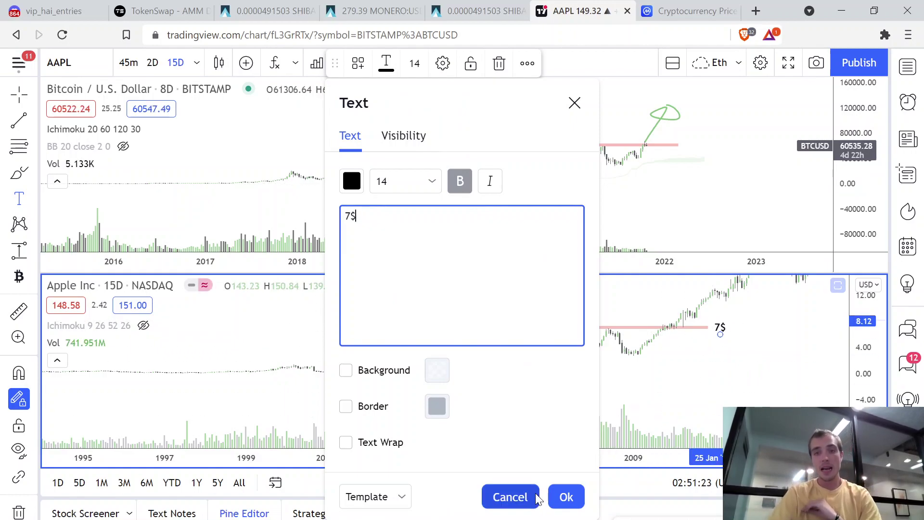
left_click(565, 497)
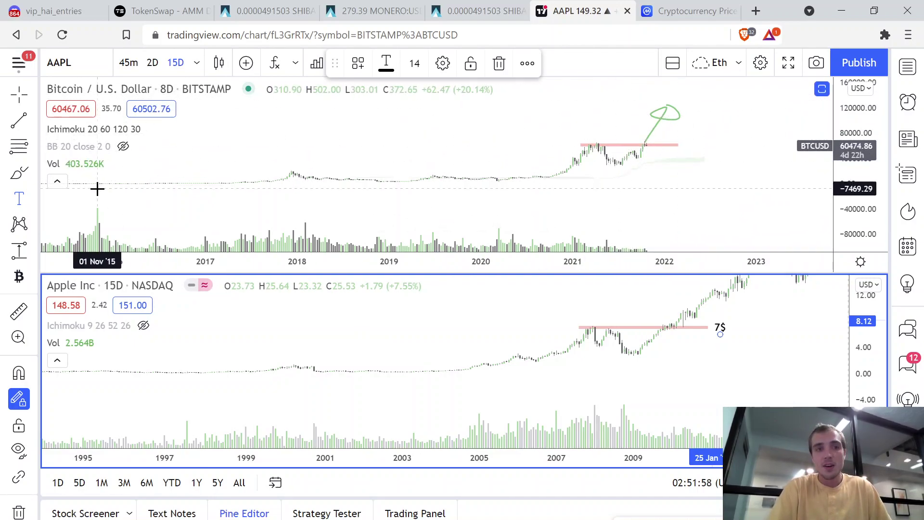
left_click(456, 117)
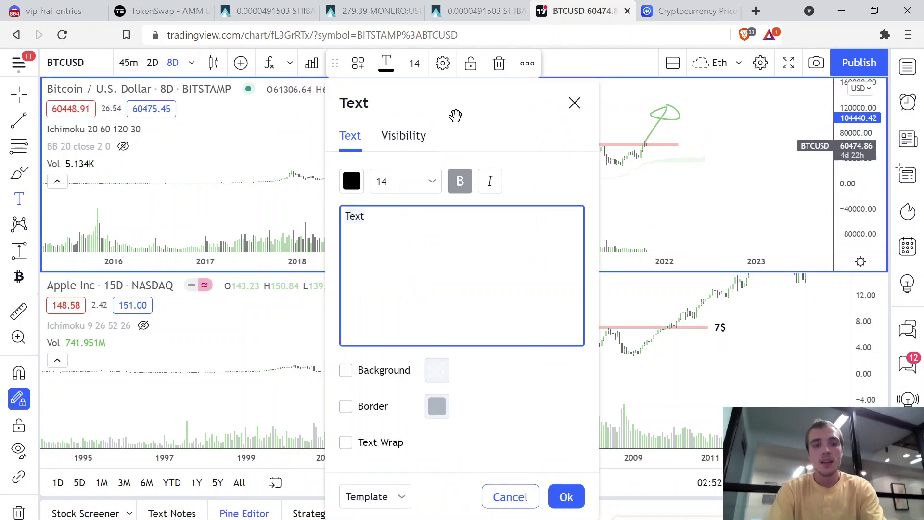
type("100k")
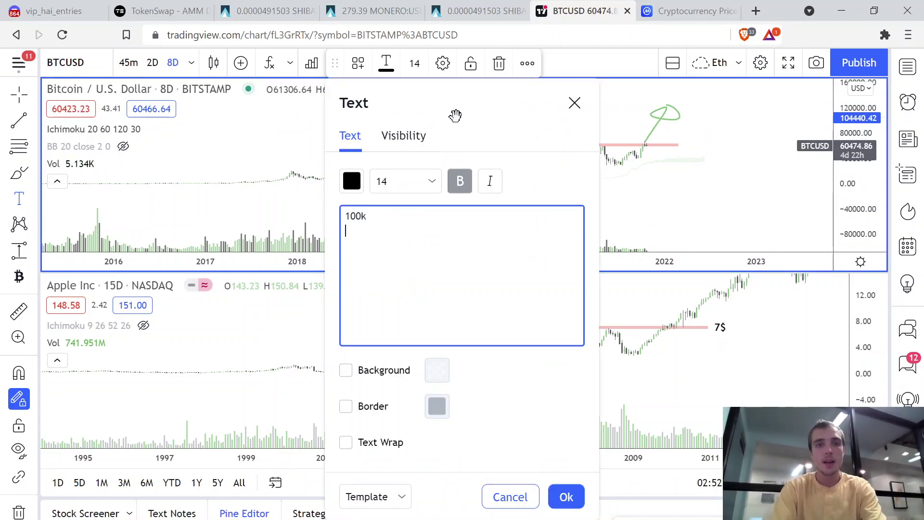
left_click(566, 497)
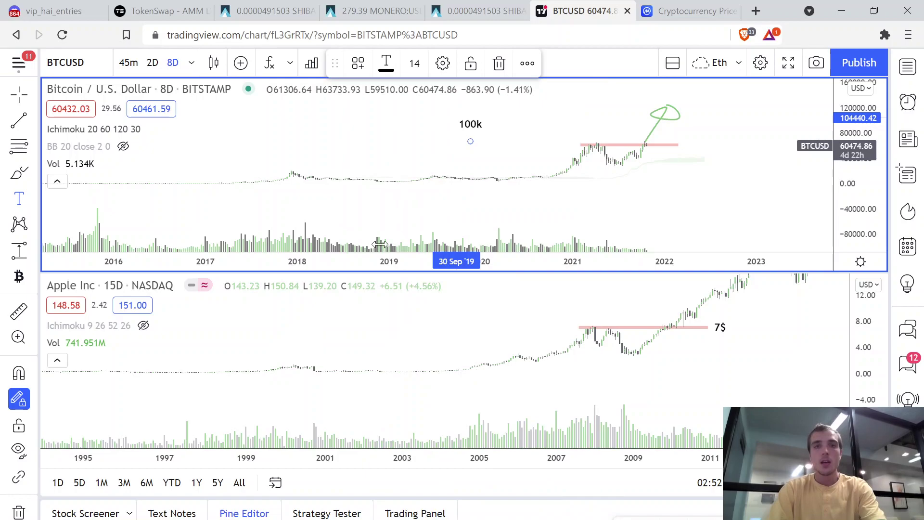
left_click(14, 95)
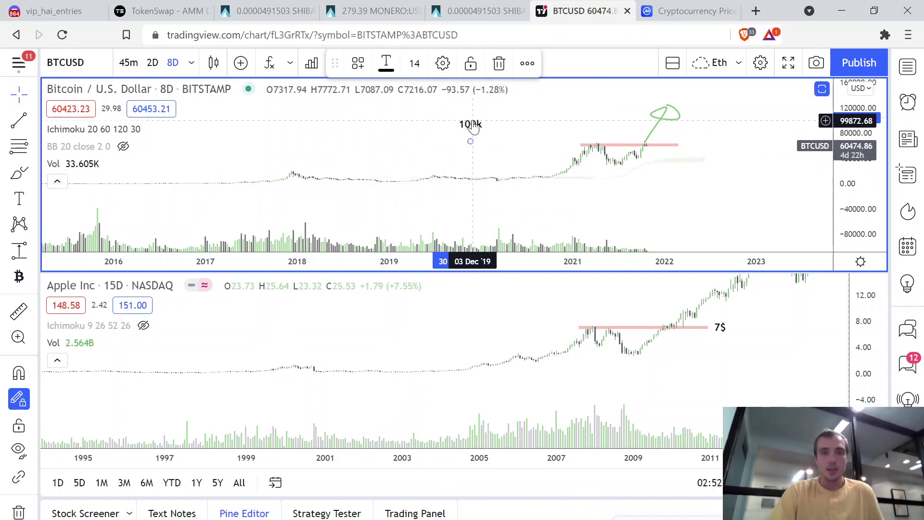
key("Delete")
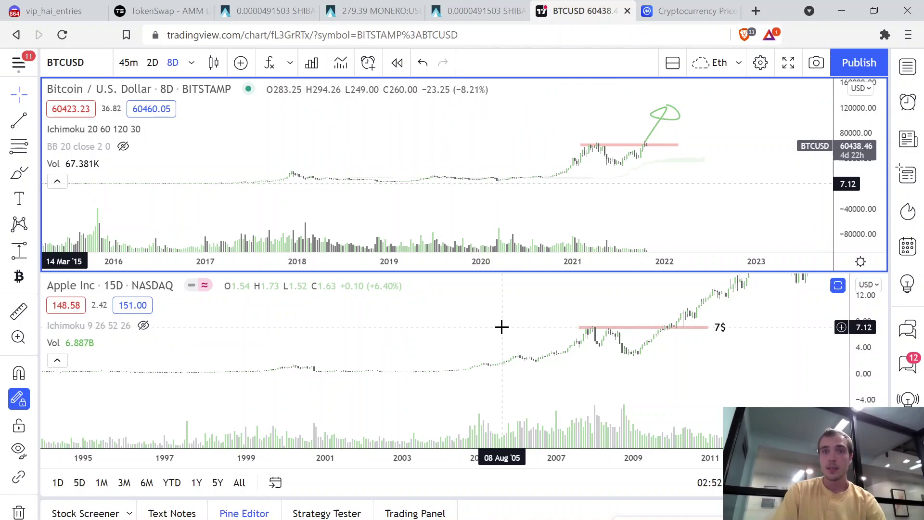
mouse_move(502, 327)
left_mouse_down()
mouse_move(394, 359)
mouse_move(299, 423)
mouse_move(120, 452)
mouse_move(139, 454)
left_mouse_up()
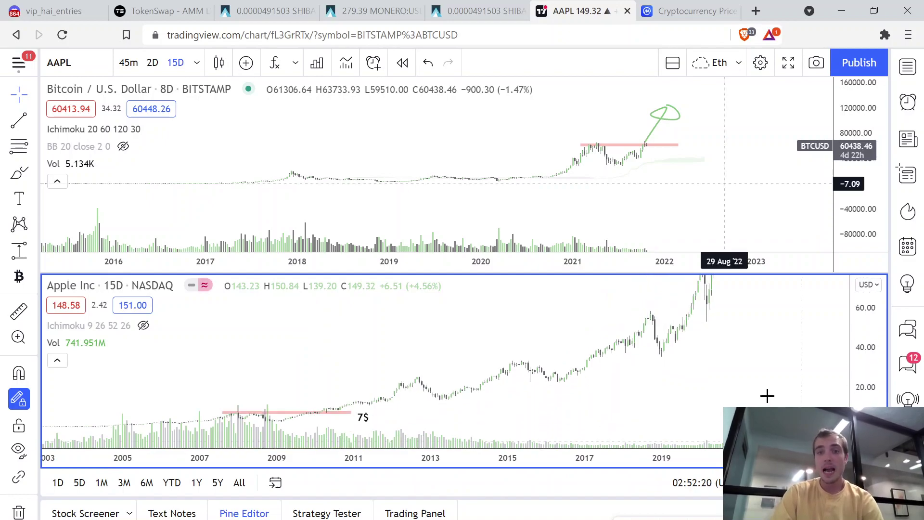
left_click_drag(766, 392, 619, 399)
left_click_drag(882, 364, 882, 404)
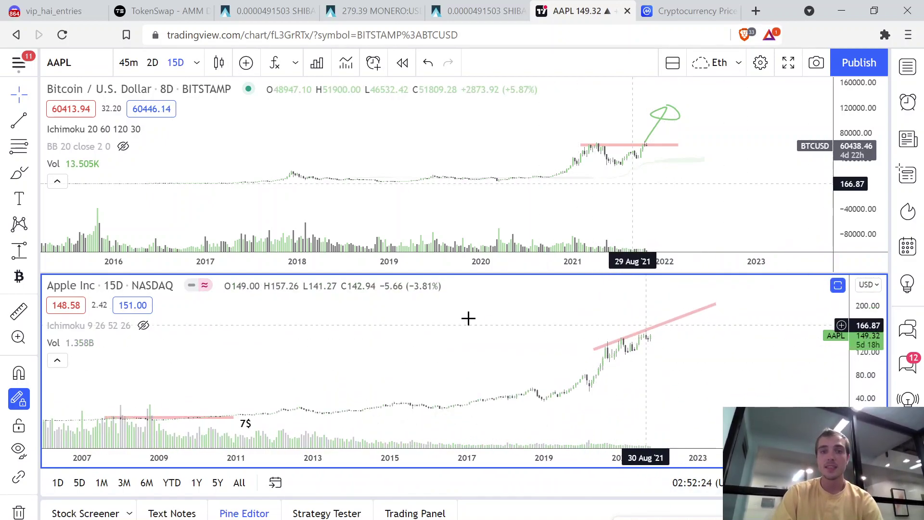
mouse_move(274, 361)
left_mouse_down()
mouse_move(351, 363)
mouse_move(673, 315)
left_mouse_up()
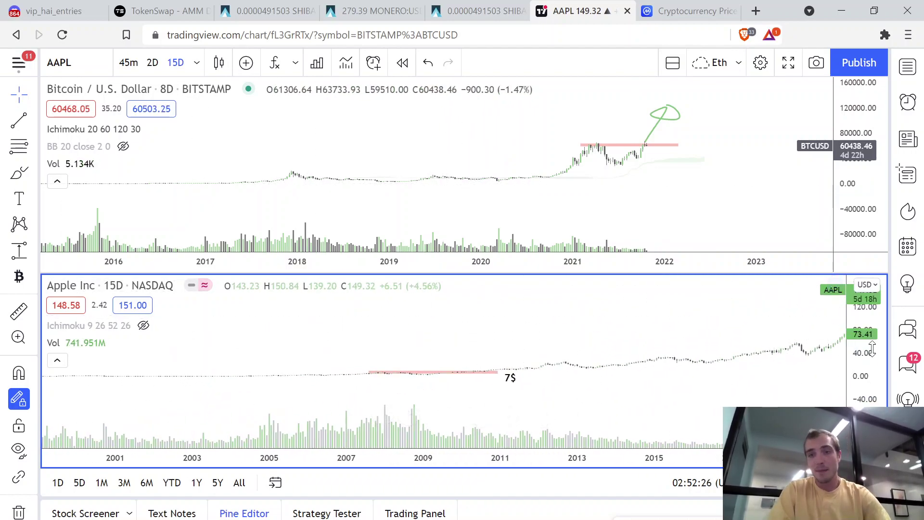
left_click(835, 286)
left_click_drag(596, 324, 847, 295)
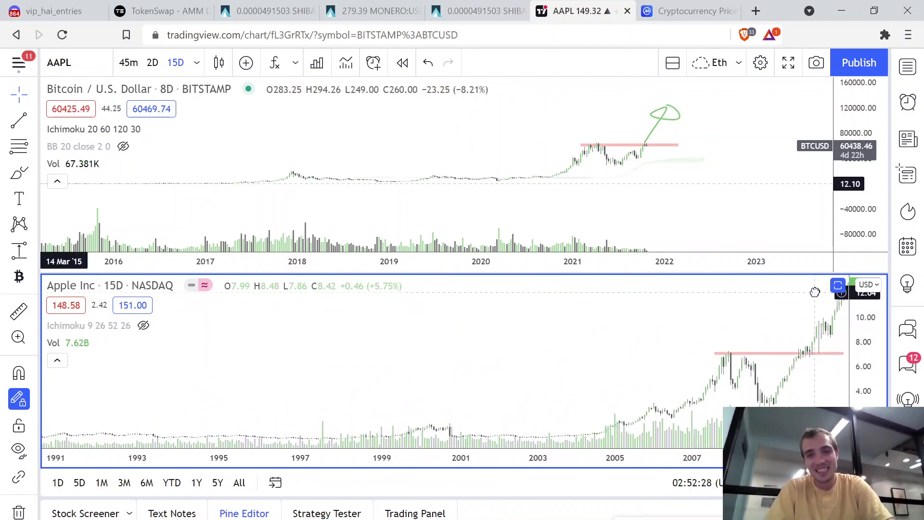
left_click_drag(677, 326, 760, 329)
mouse_move(556, 324)
left_mouse_down()
mouse_move(375, 312)
mouse_move(343, 318)
left_mouse_up()
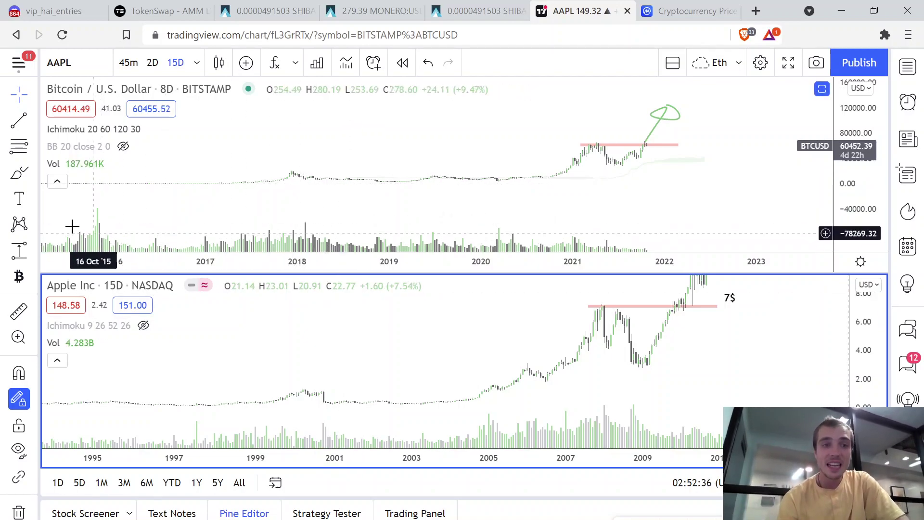
Select the Text tool in the left drawing toolbar.
left_click(21, 201)
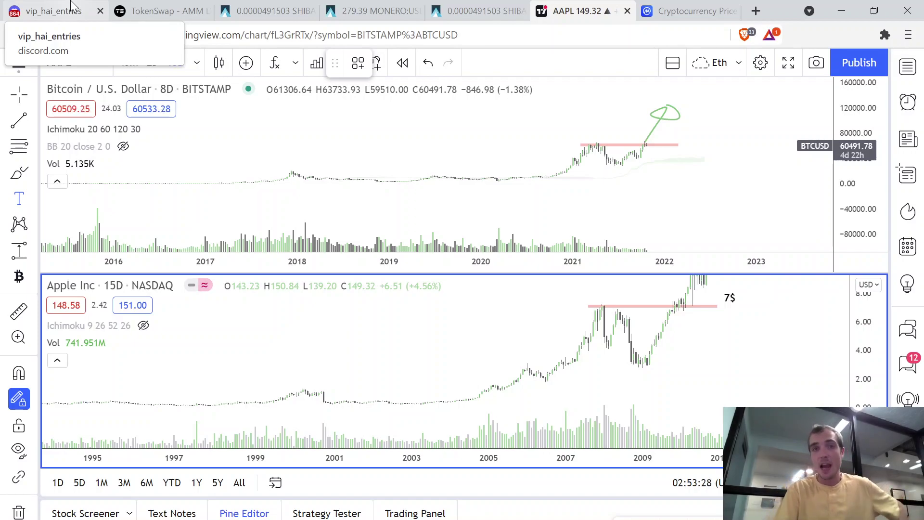
Switch to the CoinMarketCap rankings and scroll past rank 70 to Curve DAO Token and Enjin Coin.
left_click(705, 7)
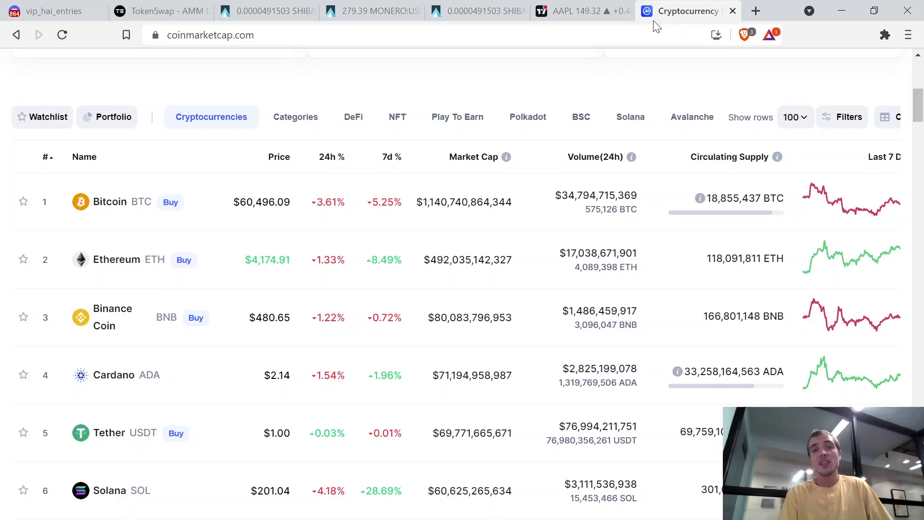
scroll(362, 296, "down", 20)
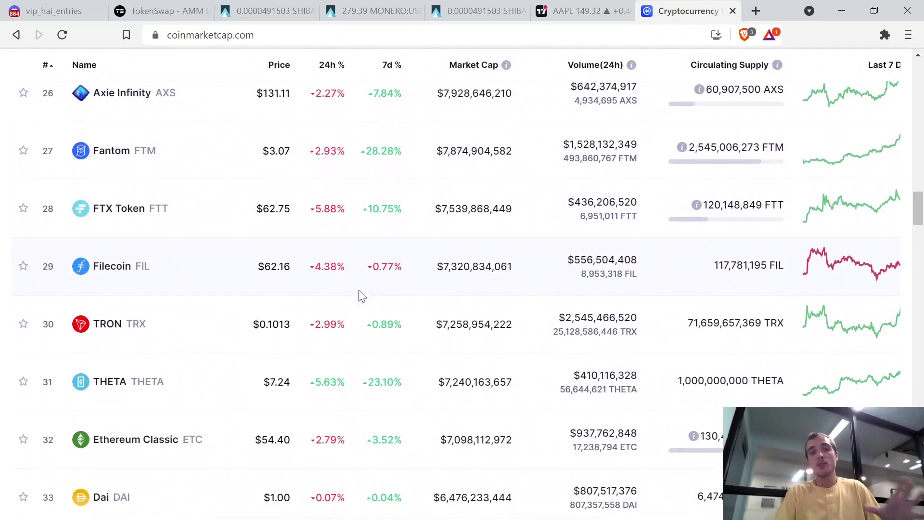
scroll(362, 295, "down", 15)
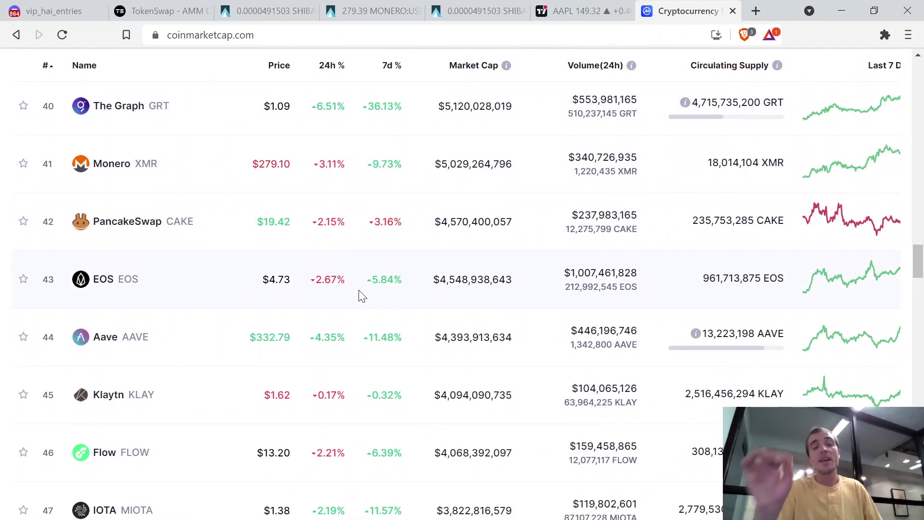
scroll(362, 295, "down", 17)
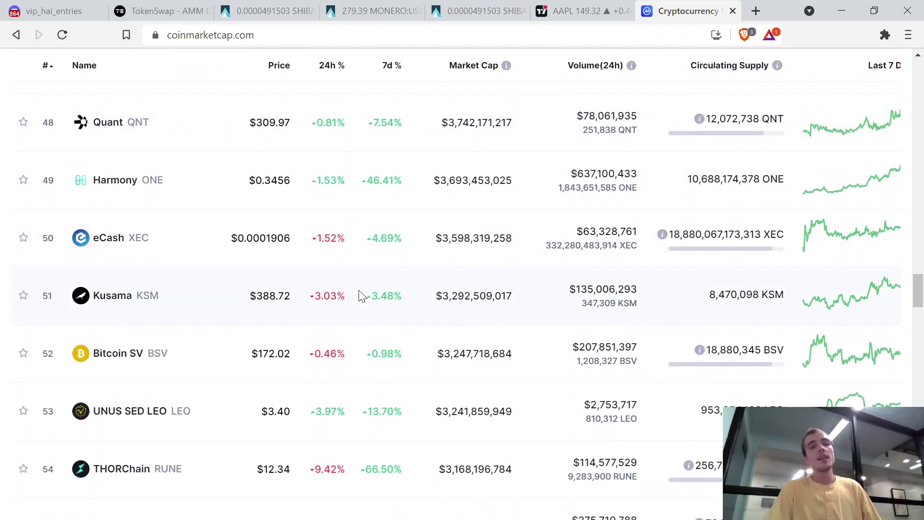
scroll(362, 295, "down", 7)
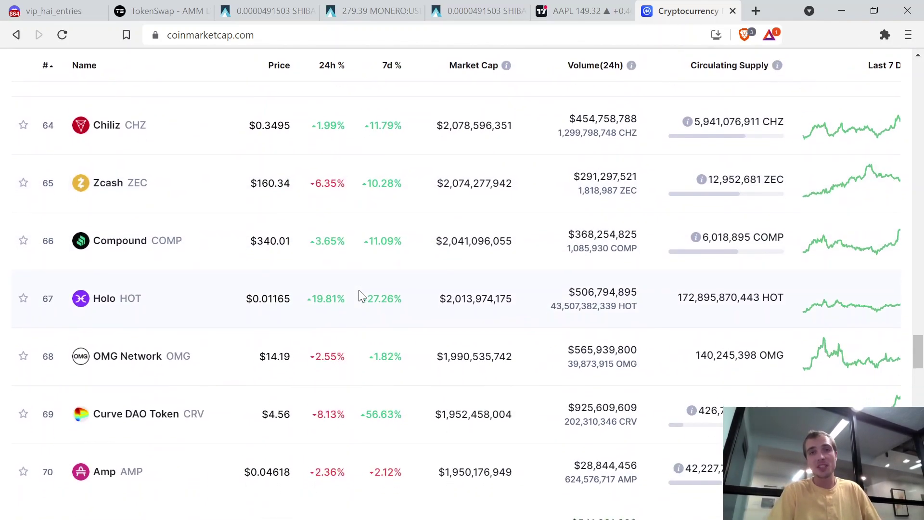
Return to the AAPL TradingView tab with the stacked BTCUSD and Apple charts.
left_click(540, 8)
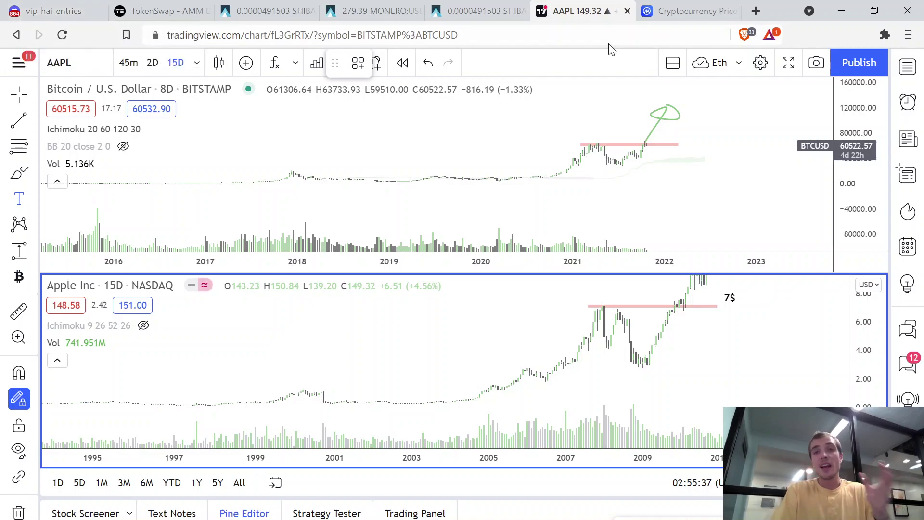
Go back to CoinMarketCap and scroll the coin table down to ranks 82–89.
left_click(708, 10)
scroll(405, 361, "down", 8)
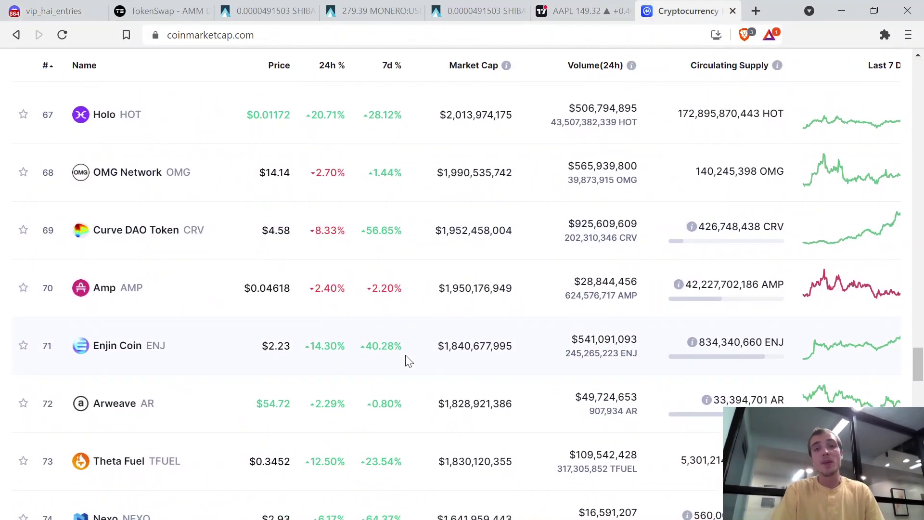
scroll(406, 361, "down", 10)
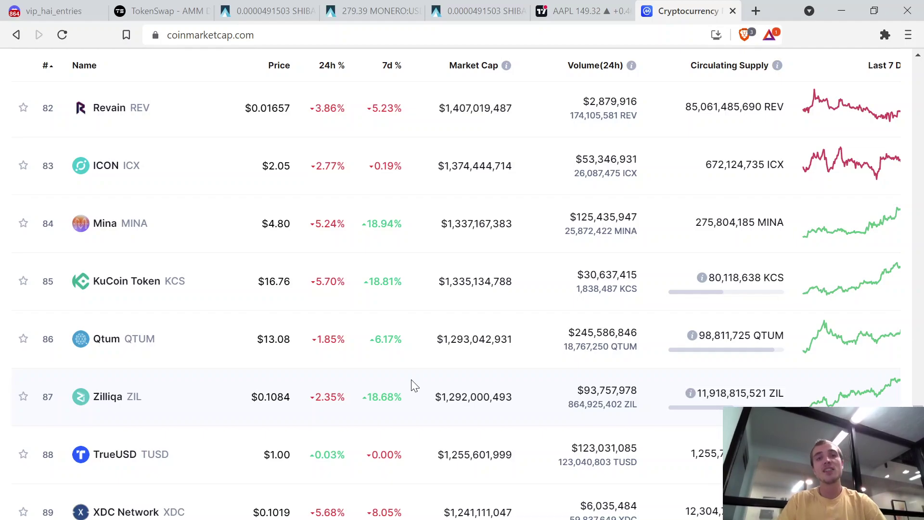
Switch back to the TradingView tab showing the Bitcoin and Apple charts.
left_click(607, 9)
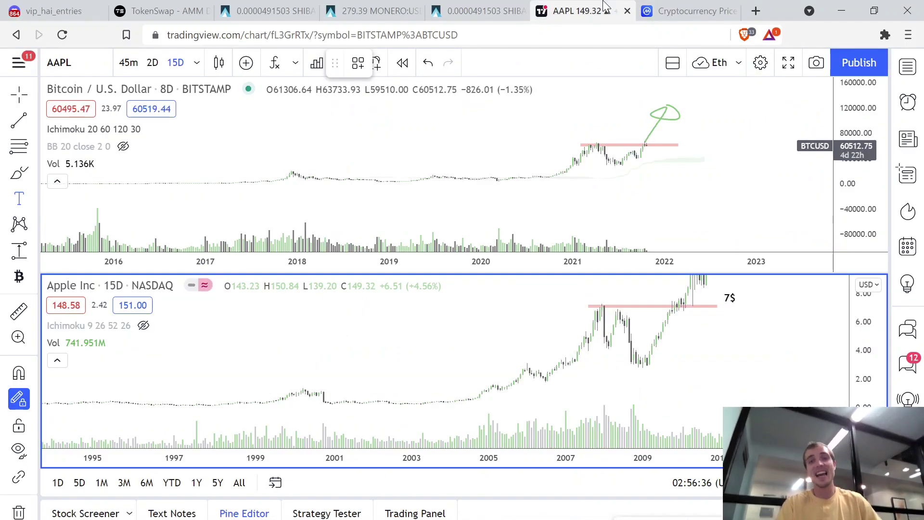